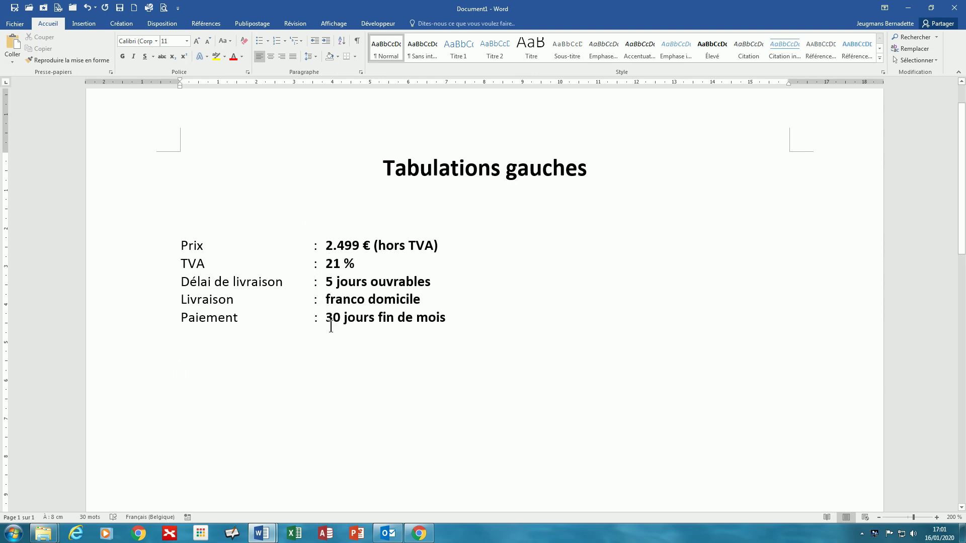
# Show the formatting marks and examine the left tab stops of the existing Prix line on the ruler.
pyautogui.click(357, 41)
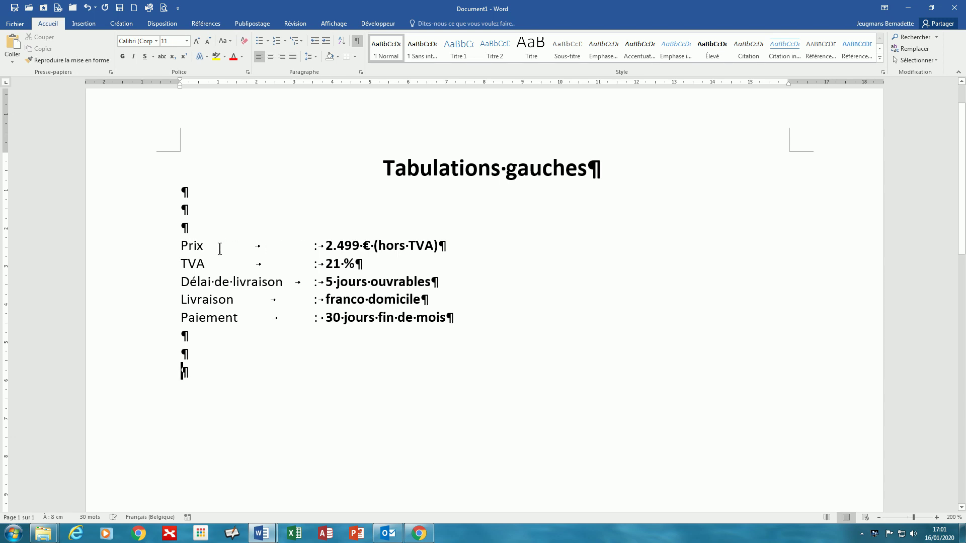
pyautogui.click(297, 246)
pyautogui.click(313, 83)
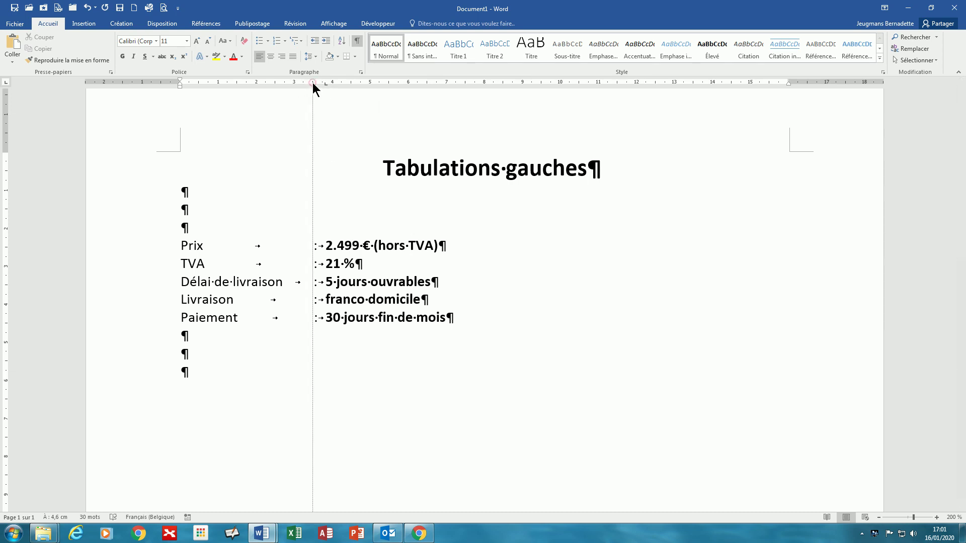
pyautogui.click(325, 83)
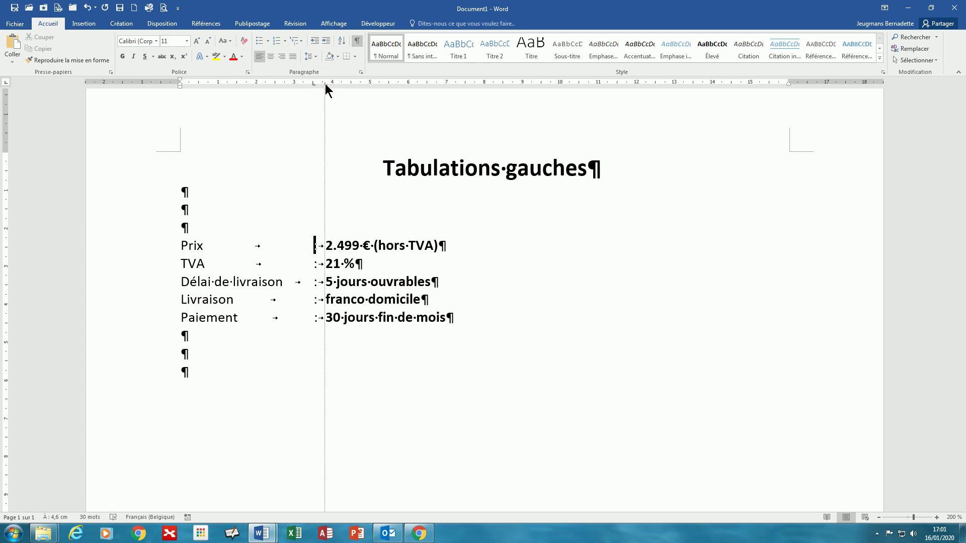
pyautogui.press('alt')
pyautogui.press('alt')
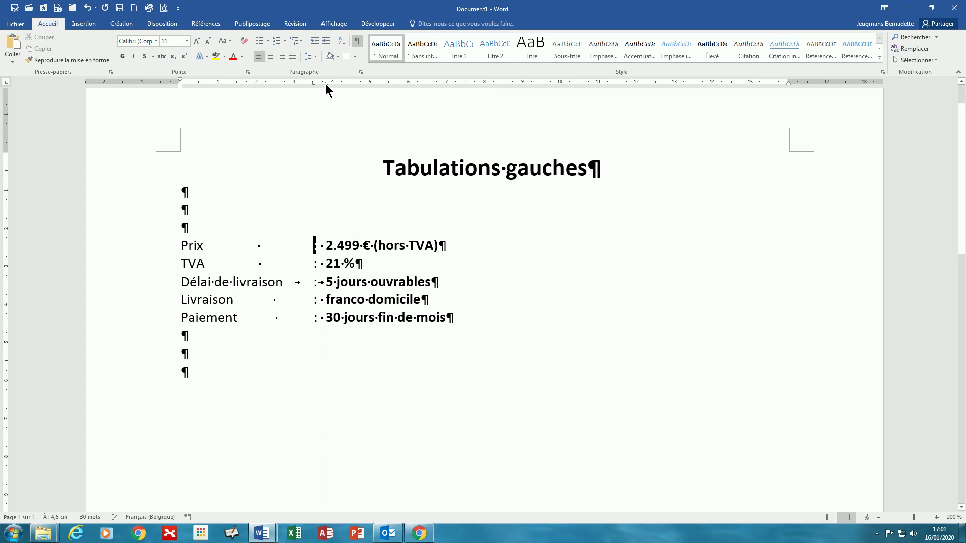
pyautogui.moveTo(325, 89); pyautogui.dragTo(326, 90)
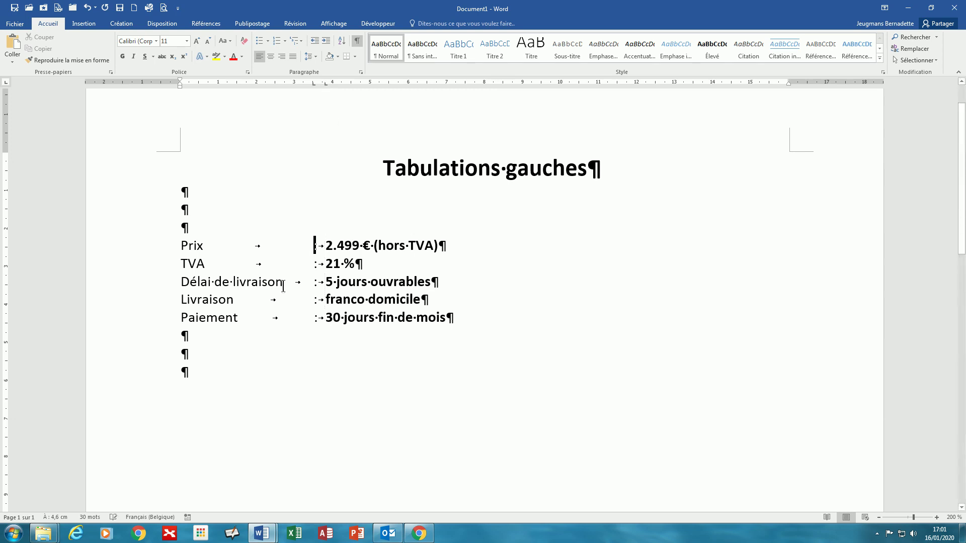
# Set left tab stops at about 3.5 cm and 5 cm in the second empty paragraph below the existing list.
pyautogui.click(191, 354)
pyautogui.click(312, 83)
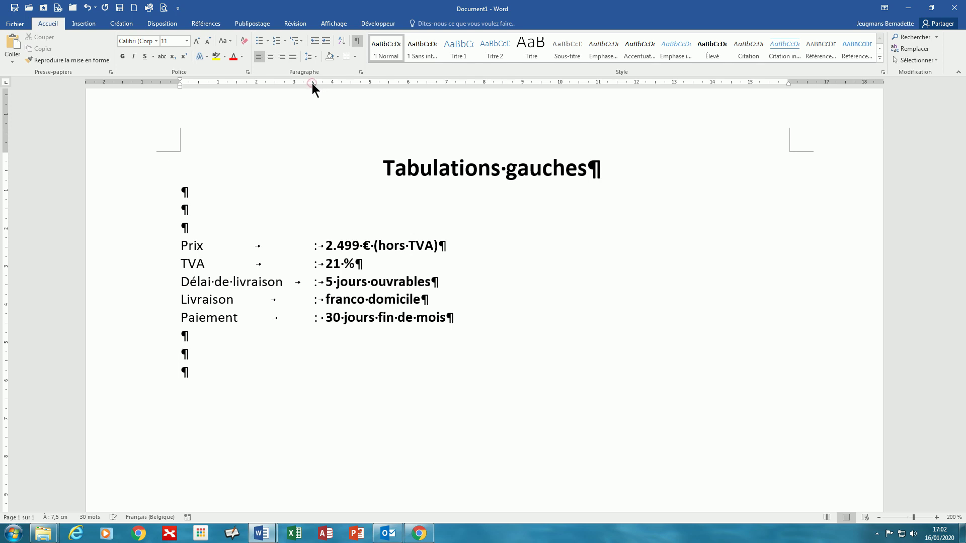
pyautogui.click(313, 83)
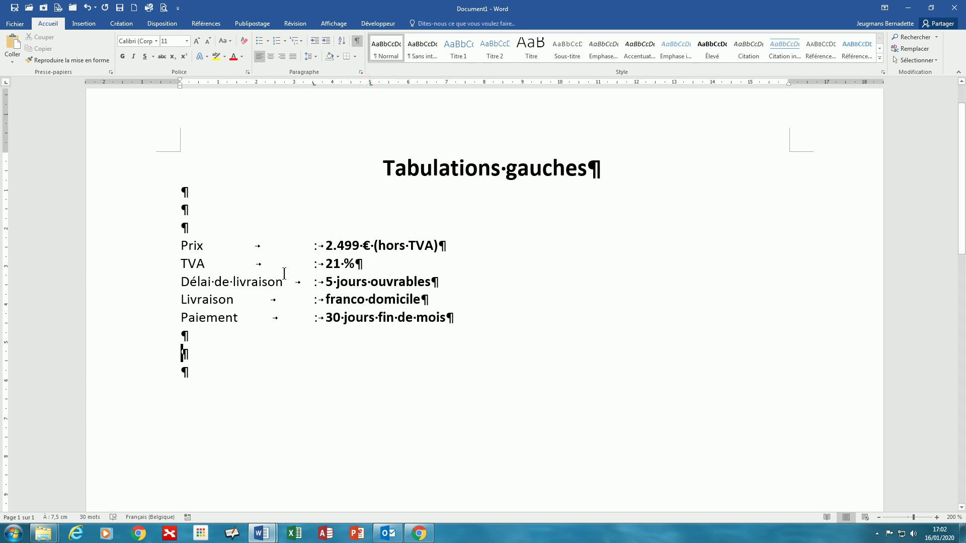
# Enter the tab-aligned line "Prix : 2.499 € (hors TVA)" in that paragraph, with tabs before and after the colon.
pyautogui.write('Prix')
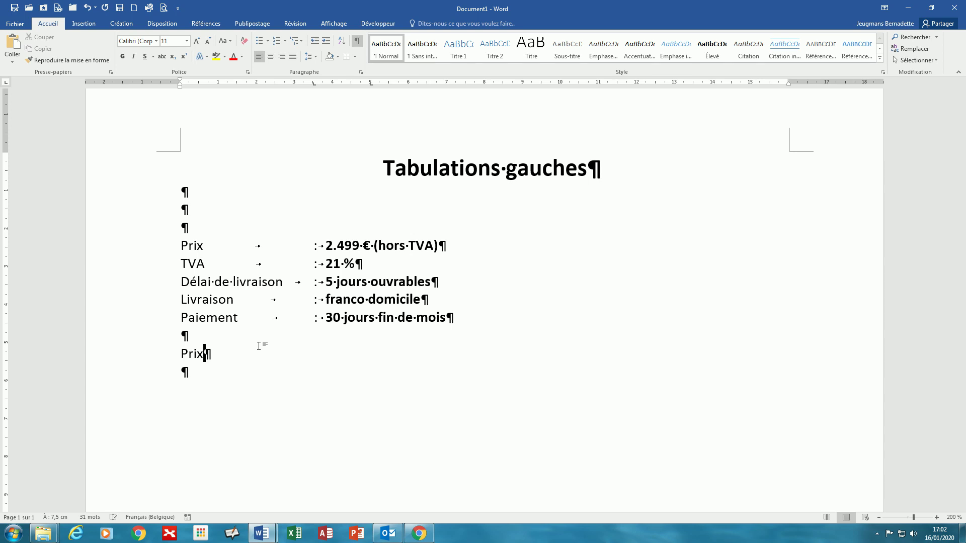
pyautogui.press('Tab')
pyautogui.write(':')
pyautogui.press('Tab')
pyautogui.click(370, 86)
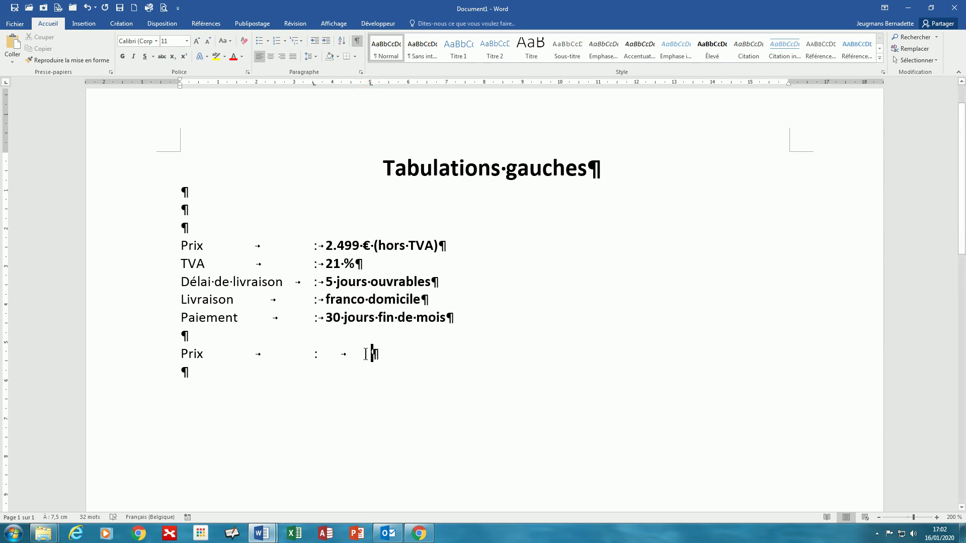
pyautogui.write('2.')
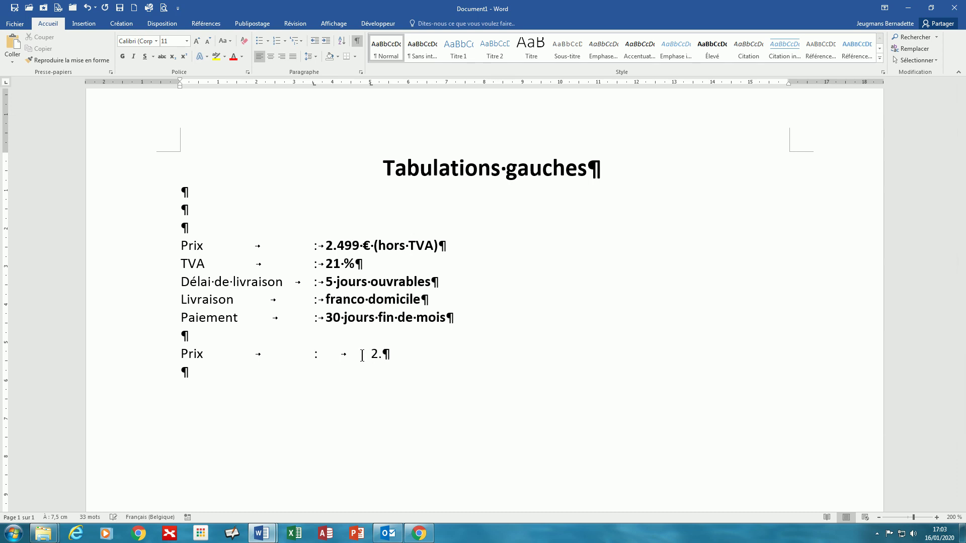
pyautogui.write('499 € (hors ')
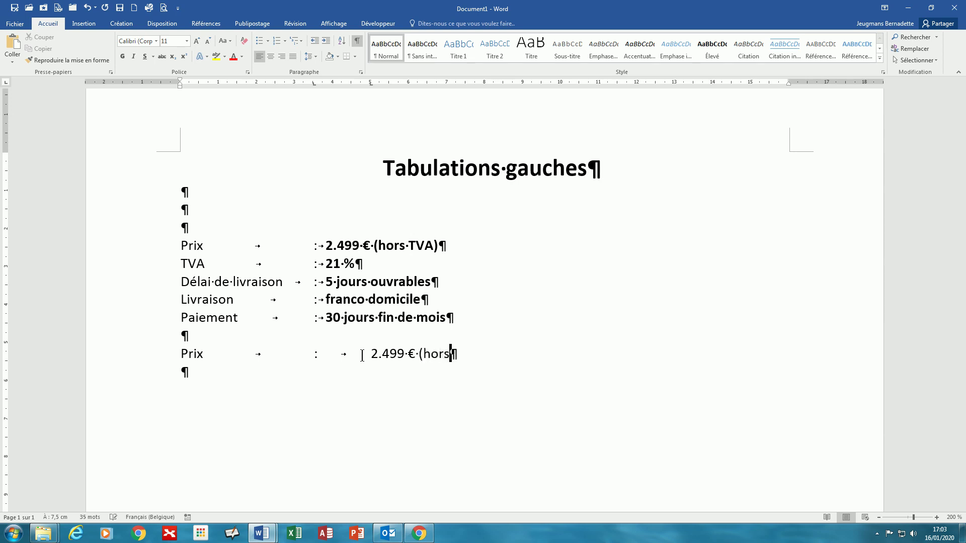
pyautogui.write('TVA)')
# Add a new line below Prix reading "TVA : 21 %", with tabs around the colon.
pyautogui.press('Return')
pyautogui.write('TVA')
pyautogui.press('Tab')
pyautogui.write(':')
pyautogui.press('Tab')
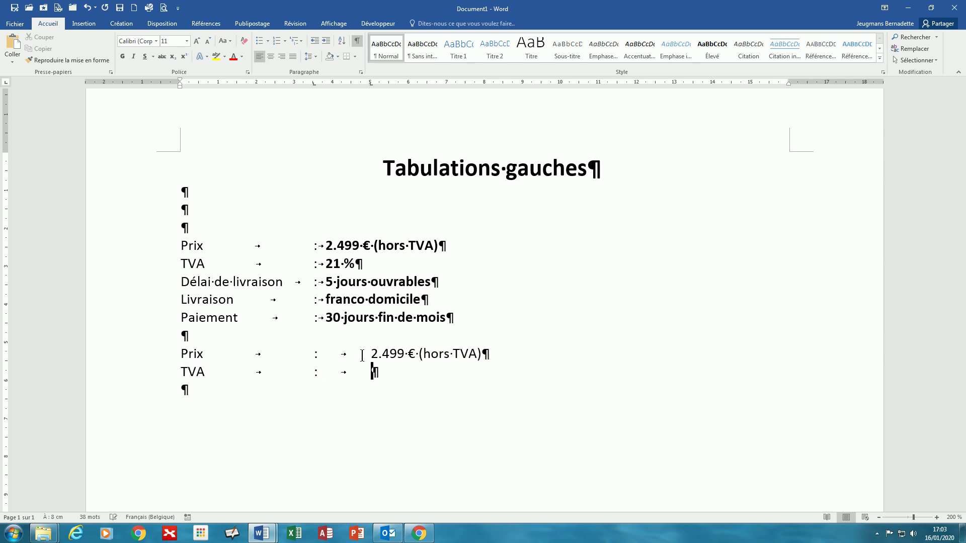
pyautogui.write('21 %')
# Add the line "Délai de livraison : 5 jour ouvrables" below TVA, with tabs around the colon.
pyautogui.press('Return')
pyautogui.write('Délai de livraison')
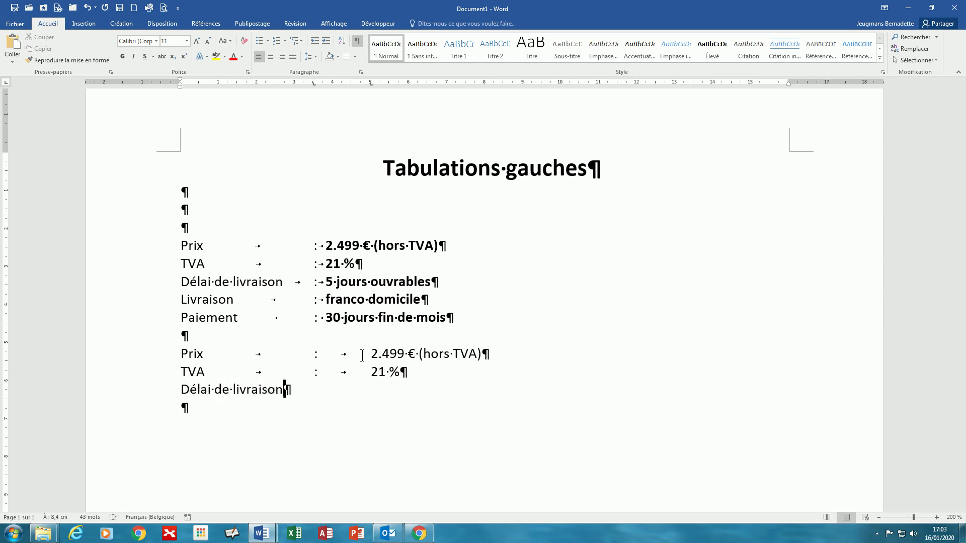
pyautogui.press('Tab')
pyautogui.write(':')
pyautogui.press('Tab')
pyautogui.write('5 jour ouvrables')
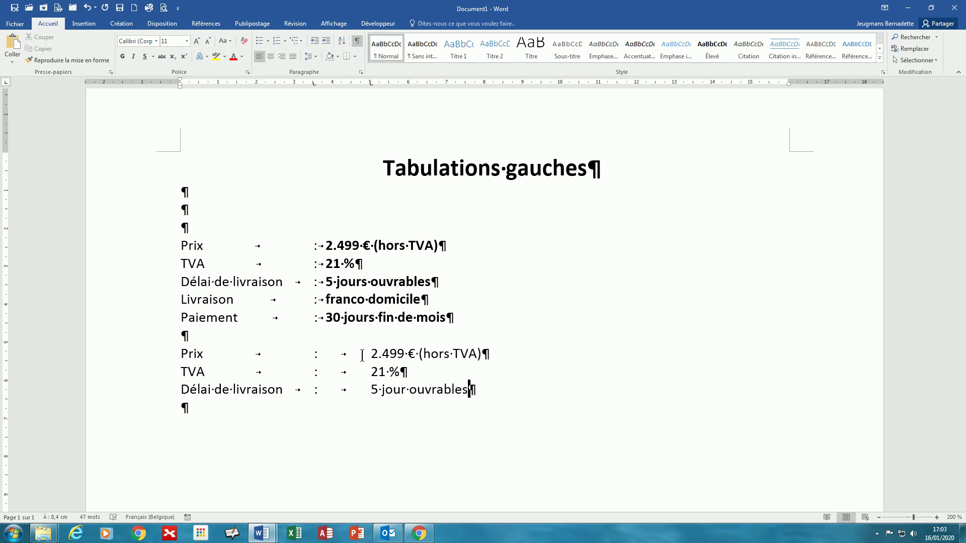
# Add the line "Livraison : franco domicile" below the delivery time, with tabs around the colon.
pyautogui.press('Return')
pyautogui.write('Livraison')
pyautogui.press('Tab')
pyautogui.write(':')
pyautogui.press('Tab')
pyautogui.write('franco domi')
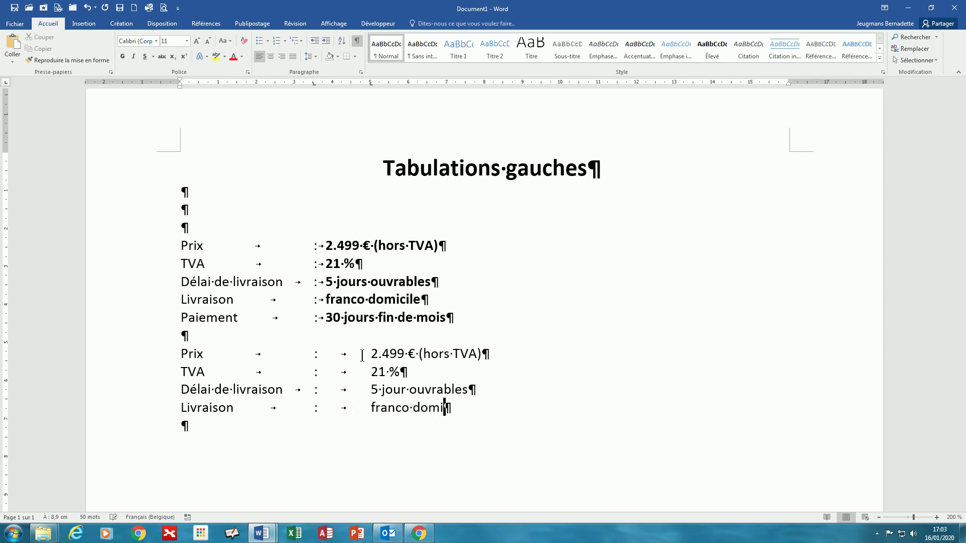
pyautogui.write('nicile')
# Add the last line "Paiement : 30 jours fin de mois", with tabs around the colon.
pyautogui.press('Return')
pyautogui.write('Pae')
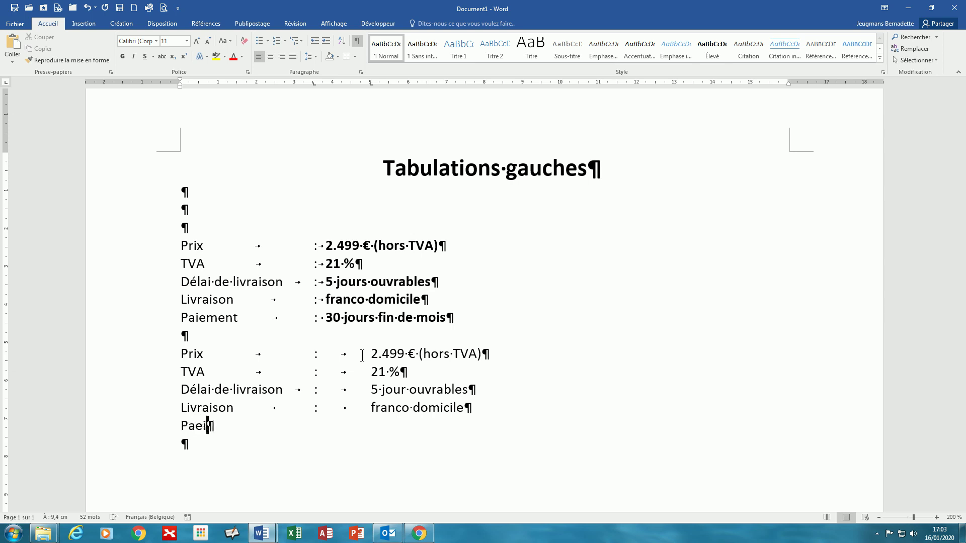
pyautogui.press('BackSpace')
pyautogui.write('iement')
pyautogui.press('BackSpace')
pyautogui.press('Tab')
pyautogui.write(':')
pyautogui.press('Tab')
pyautogui.write('3')
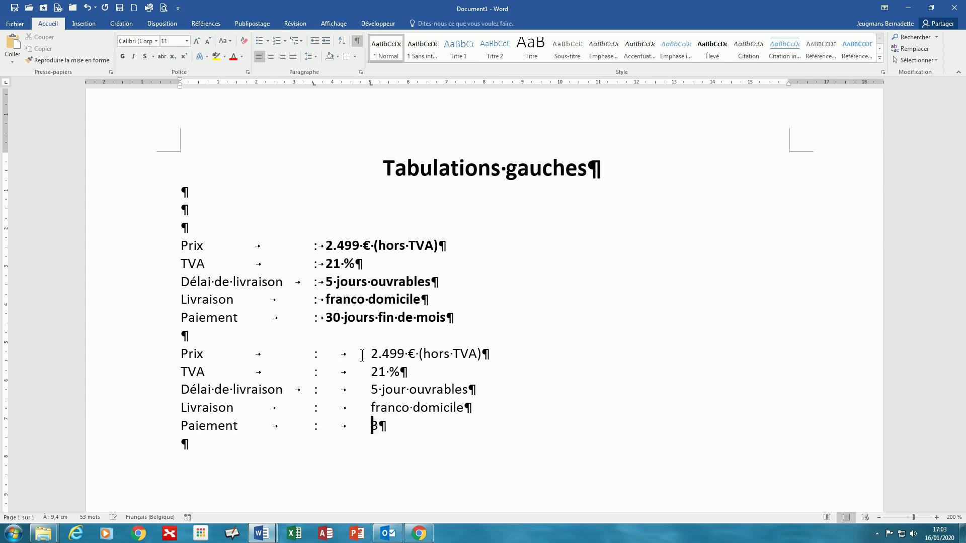
pyautogui.write('0 jours fin d')
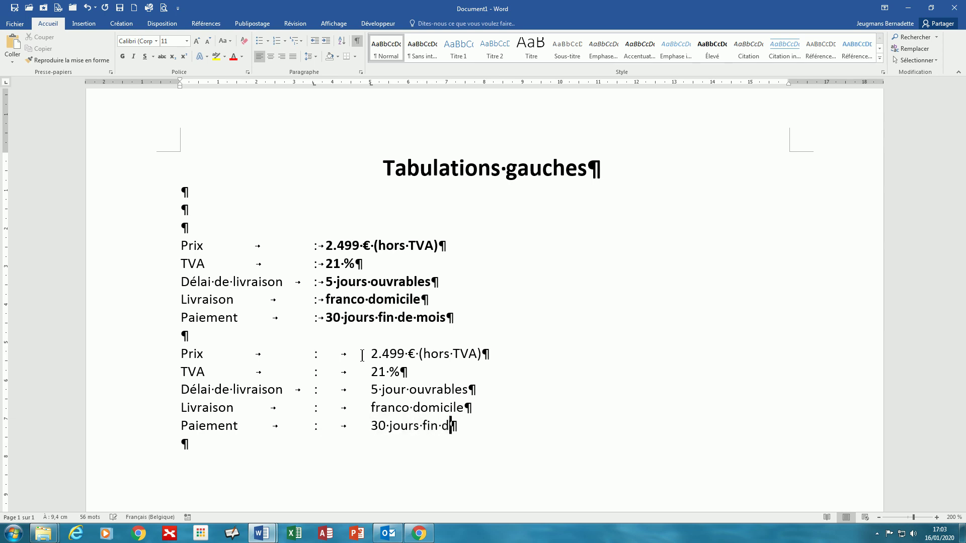
pyautogui.write('e mois')
pyautogui.press('Down')
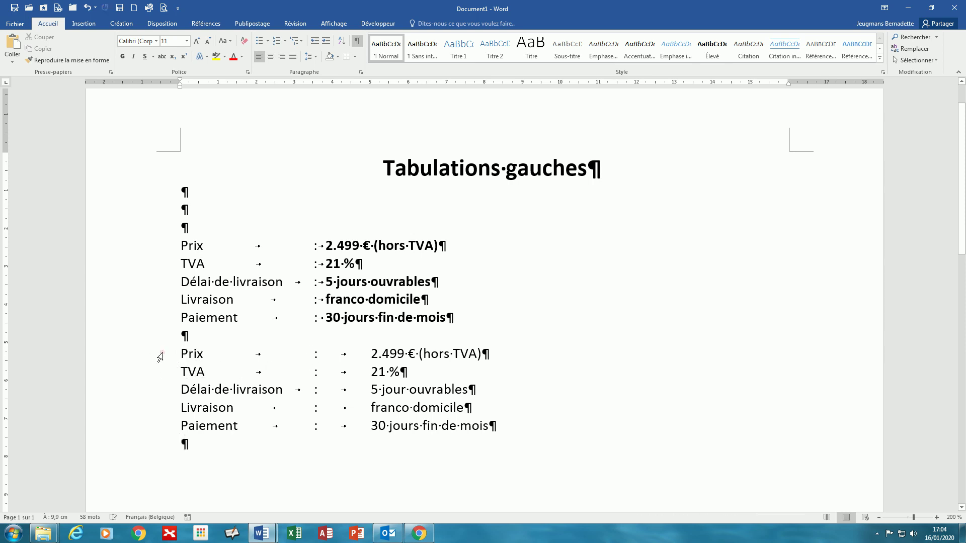
# Move the second tab stop of all five new lines, from Prix to Paiement, to about 4 cm.
pyautogui.moveTo(162, 353); pyautogui.dragTo(185, 428)
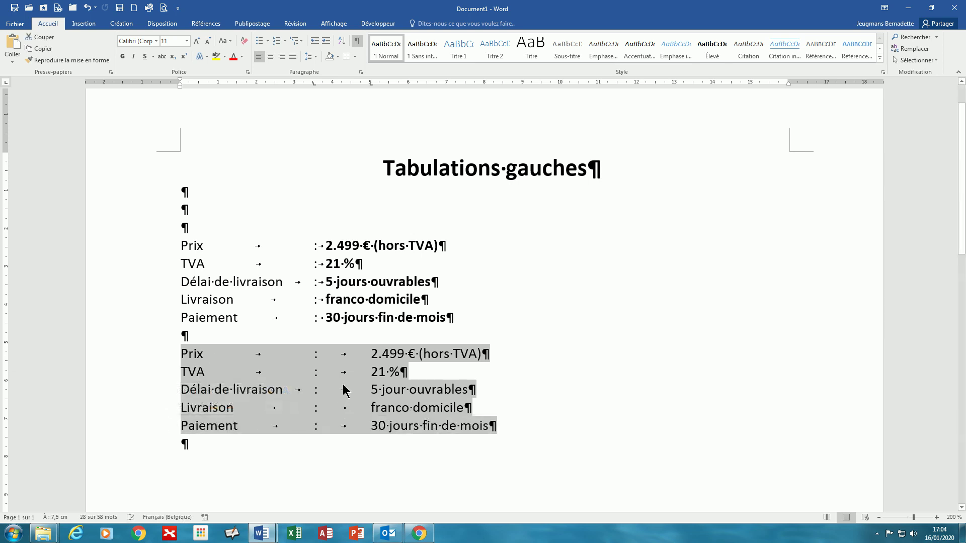
pyautogui.click(370, 84)
pyautogui.moveTo(371, 87); pyautogui.dragTo(328, 84)
pyautogui.moveTo(327, 84); pyautogui.dragTo(332, 84)
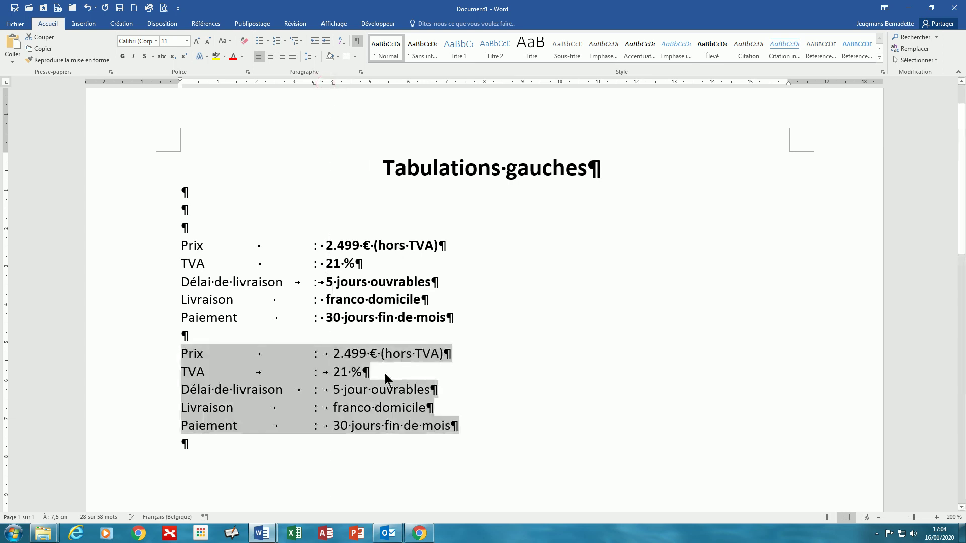